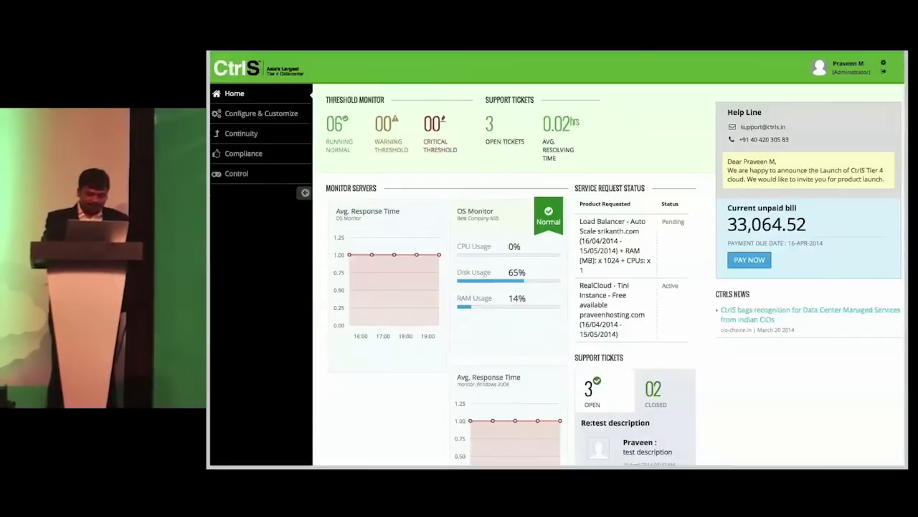
click(228, 135)
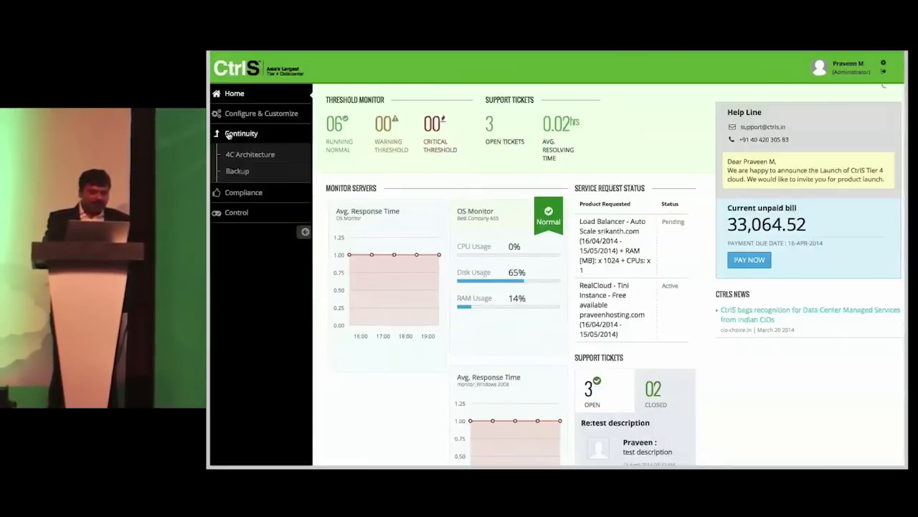
click(245, 160)
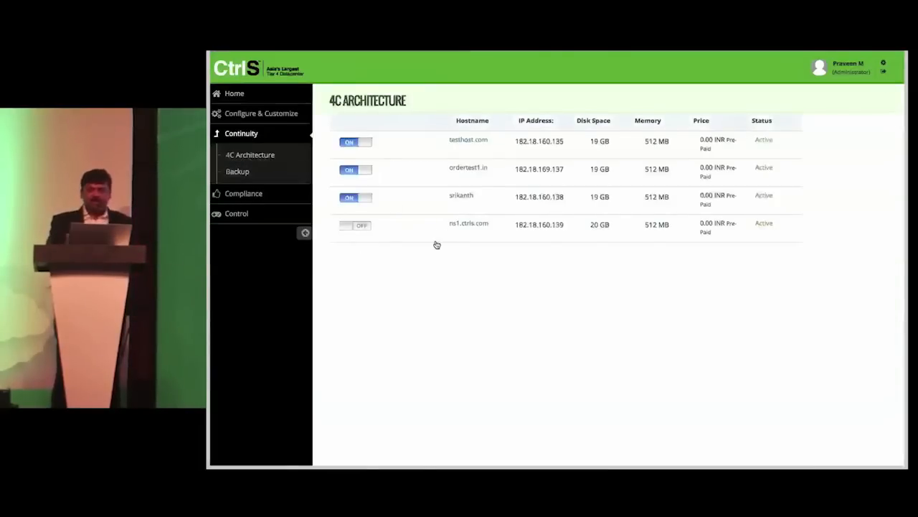
click(466, 142)
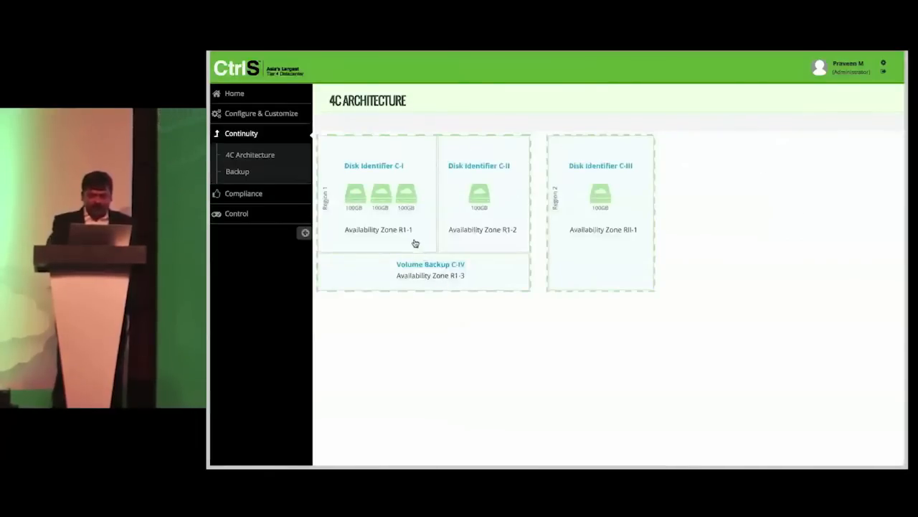
click(384, 206)
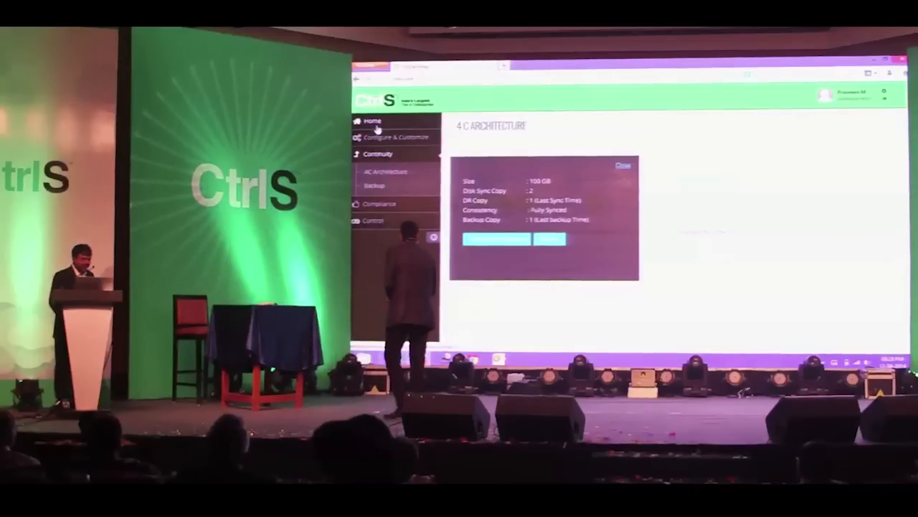
click(377, 127)
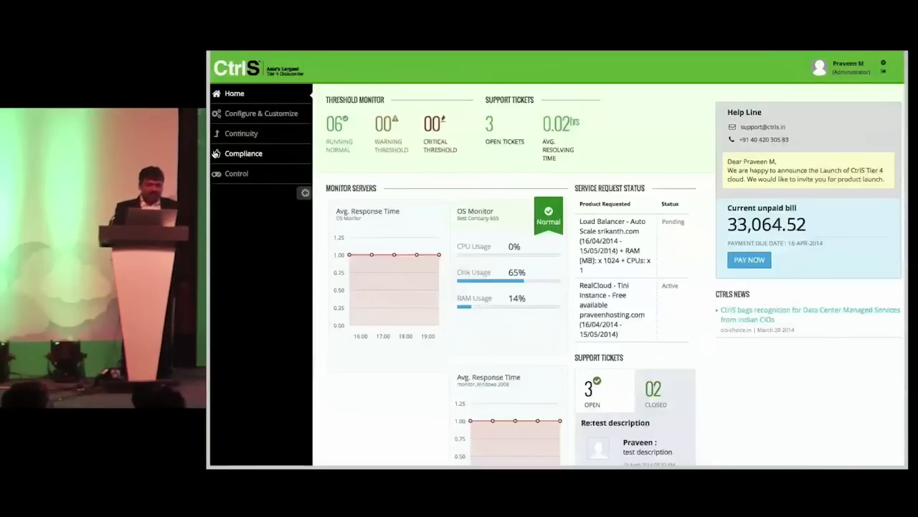
Step: Go through the Compliance overview and MFA soft token setup to the HIDS add form
click(215, 154)
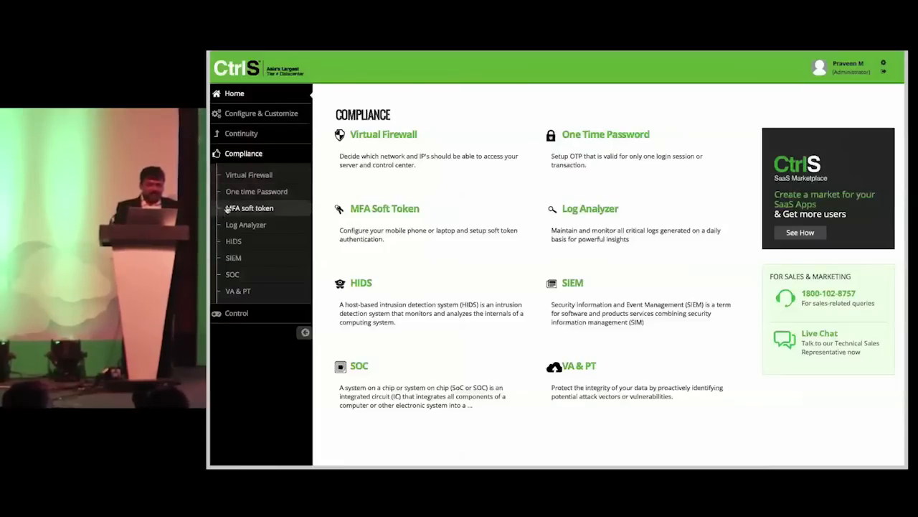
click(226, 208)
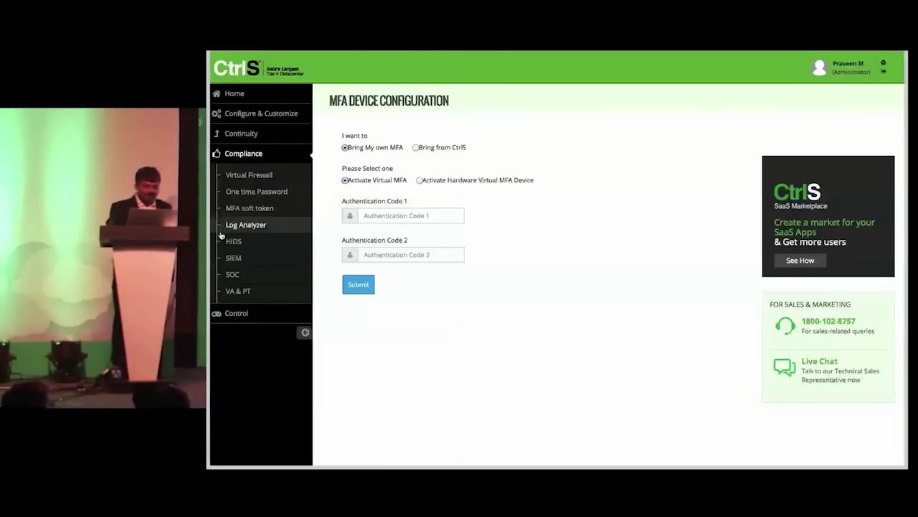
click(233, 242)
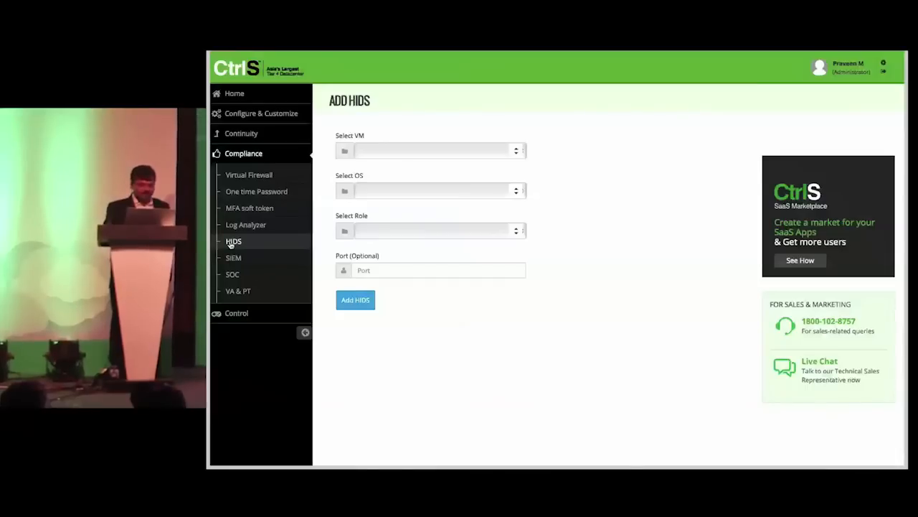
Step: View the Log Analyzer dashboard of volume trends, top sources and countries
click(223, 226)
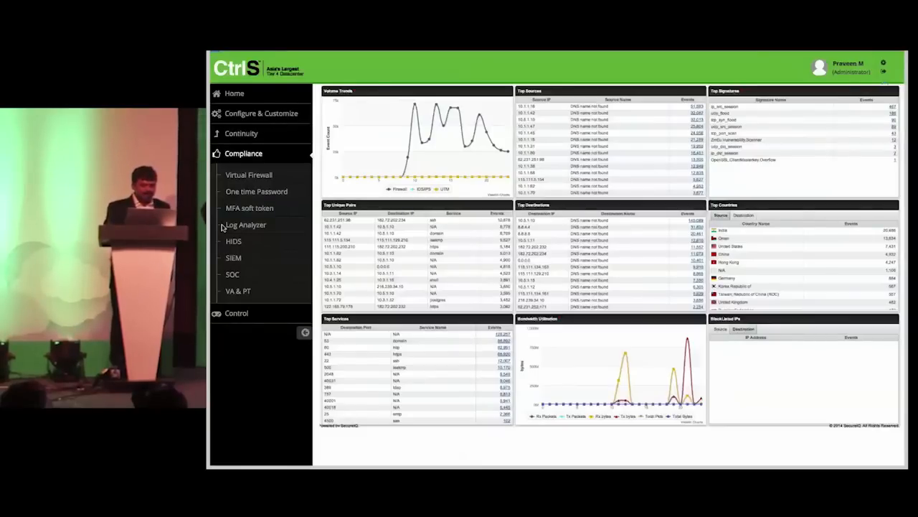
Step: Look over the SIEM dashboard, then go back to the Home dashboard
click(224, 258)
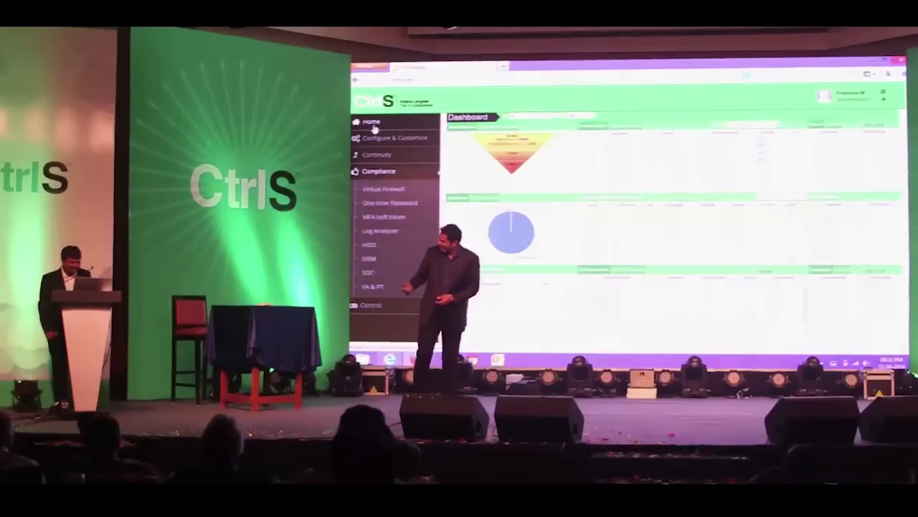
click(373, 127)
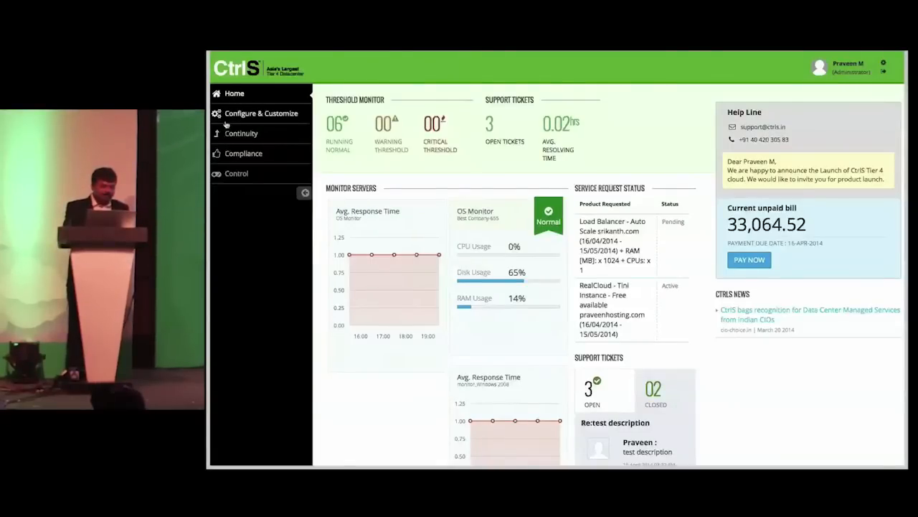
Step: Browse the Configure & Customize catalogue, start a General Instance, then reach the CDN setup form
click(228, 121)
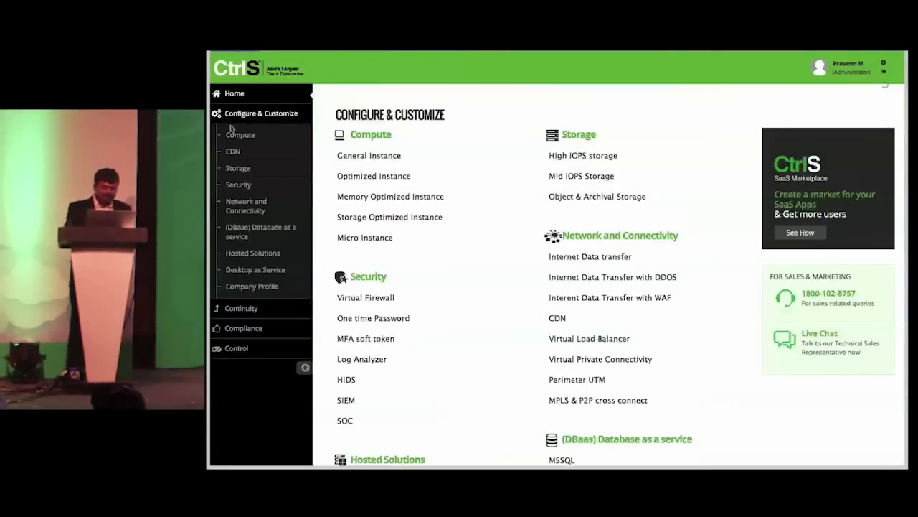
mouse_move(431, 155)
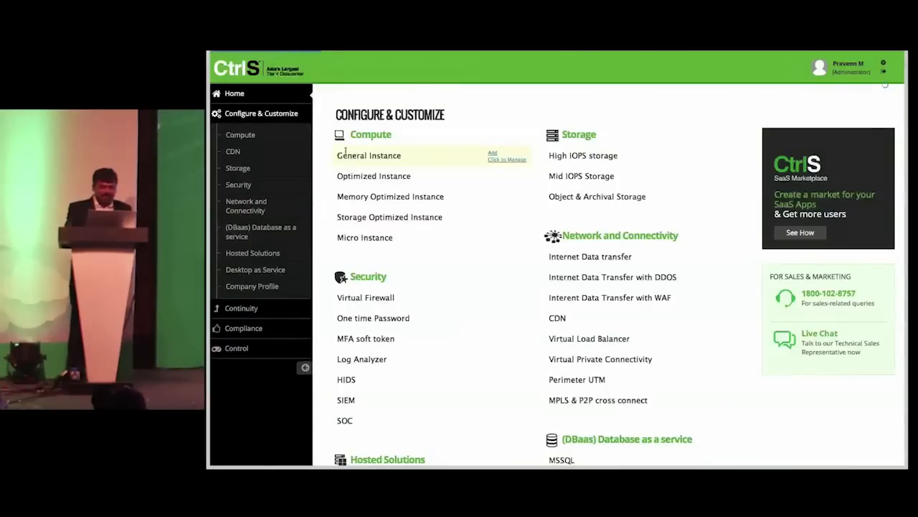
click(494, 157)
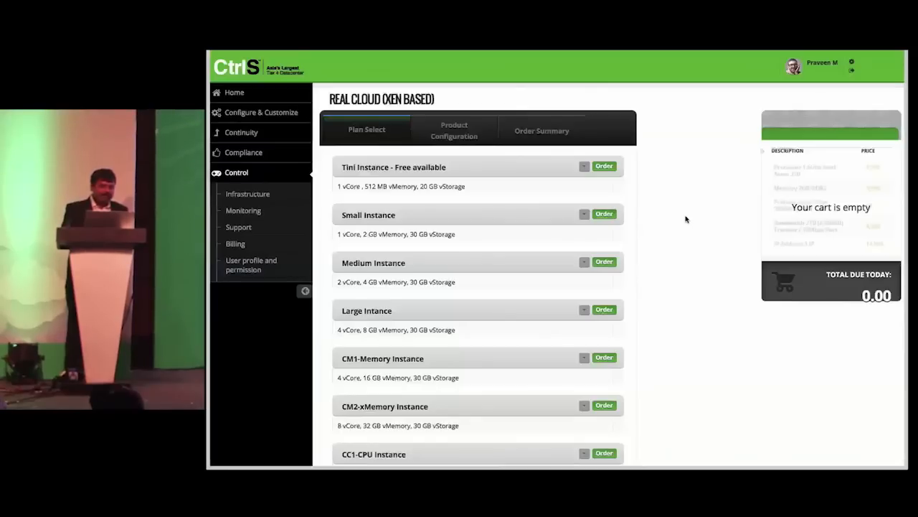
click(261, 112)
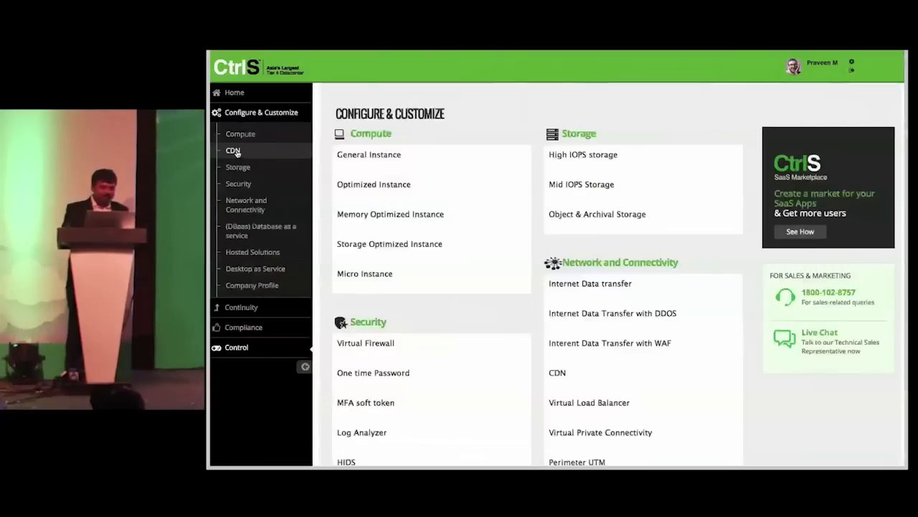
click(236, 152)
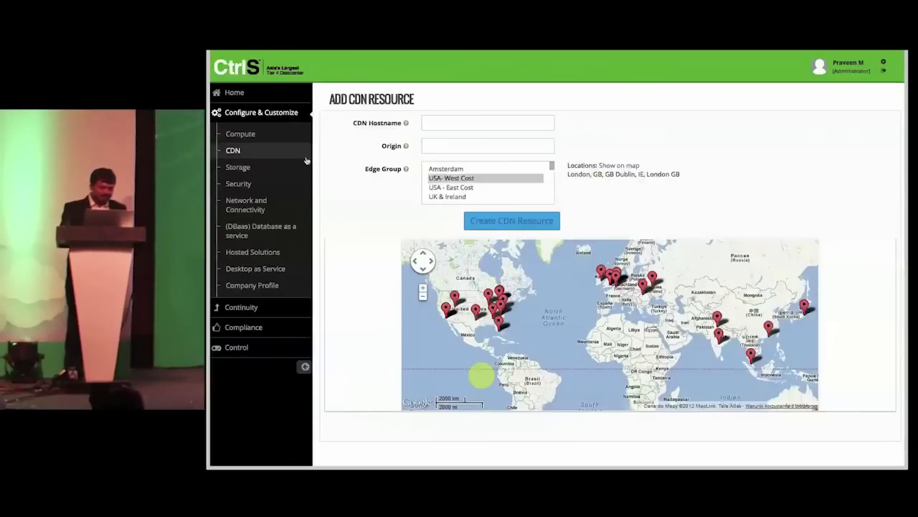
Step: Start ordering a Virtual Load Balancer from the Network and Connectivity services
click(261, 206)
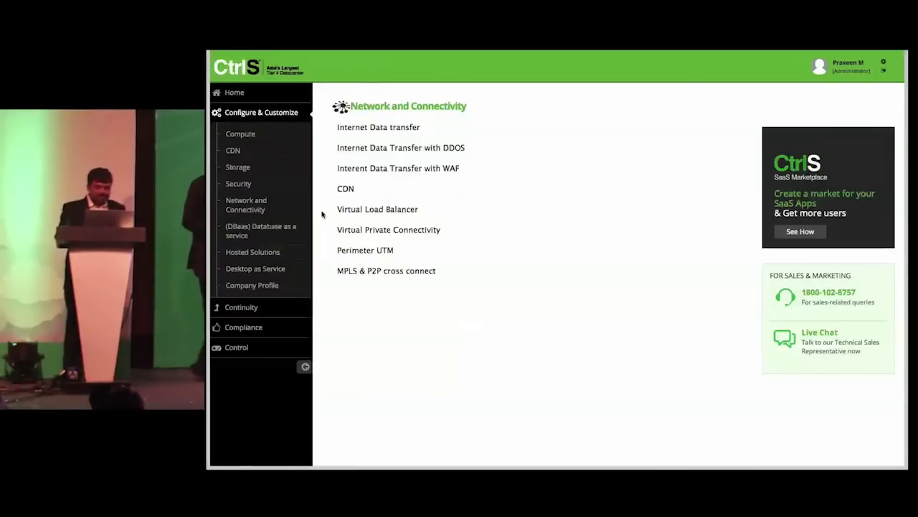
mouse_move(430, 209)
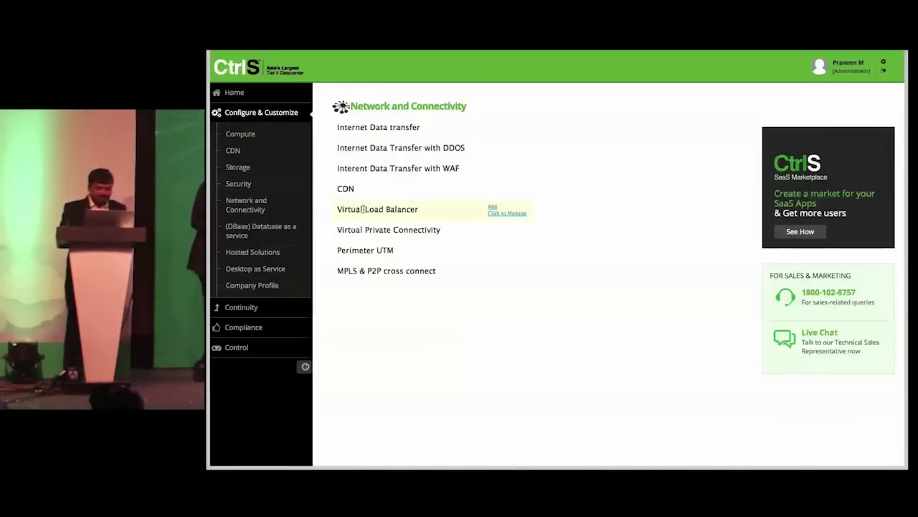
click(493, 208)
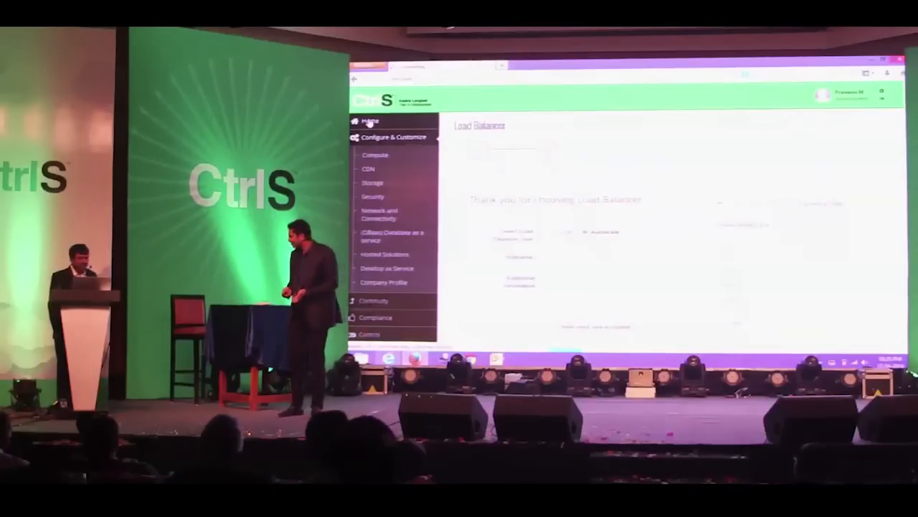
Step: Go back to the Home dashboard with monitoring, tickets and the unpaid bill
click(370, 122)
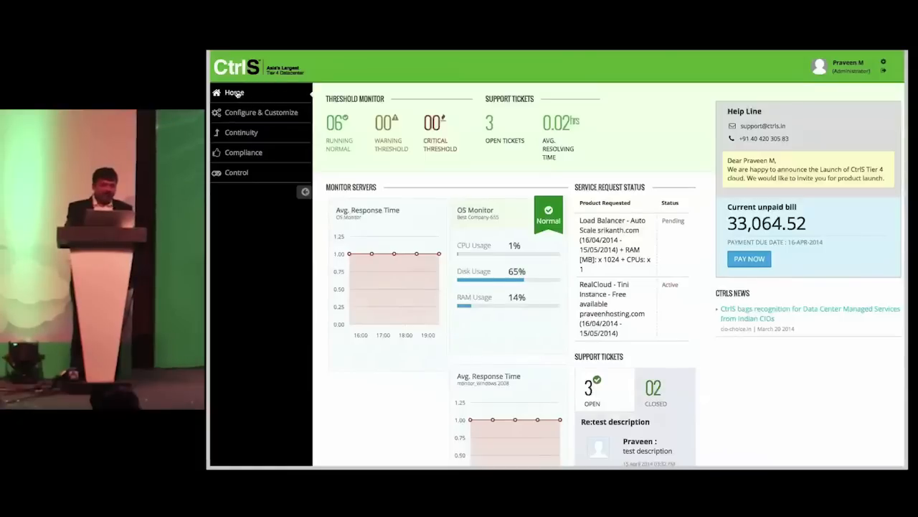
Step: From the Control overview, reach the user list via User profile and permission
click(238, 175)
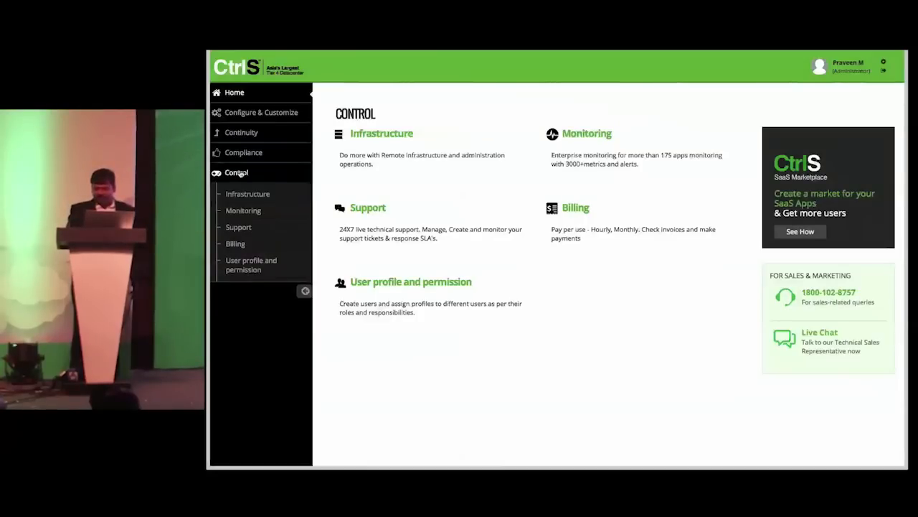
click(242, 245)
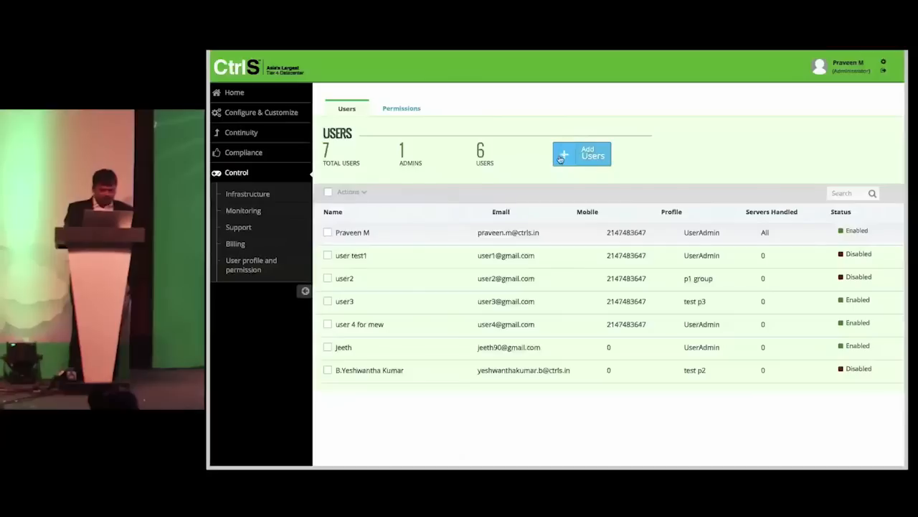
Step: View the existing User, Admin and Default permission profiles
click(398, 110)
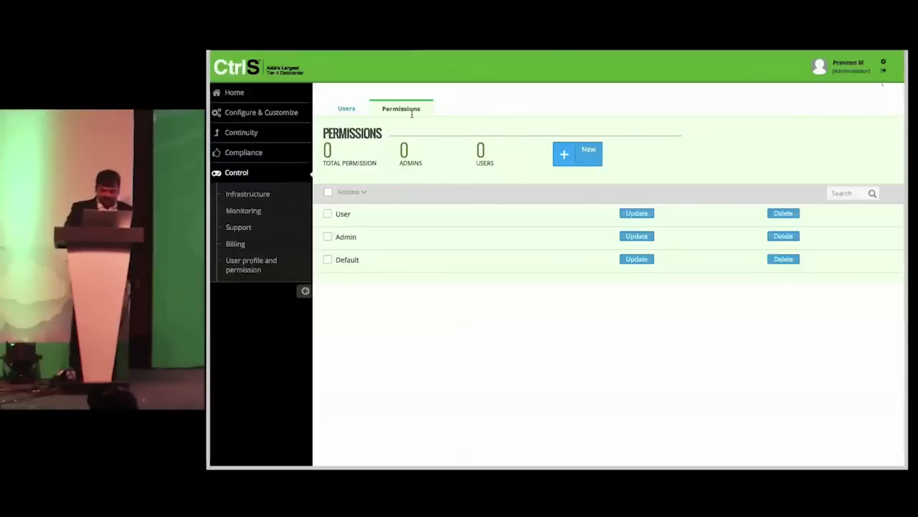
click(566, 157)
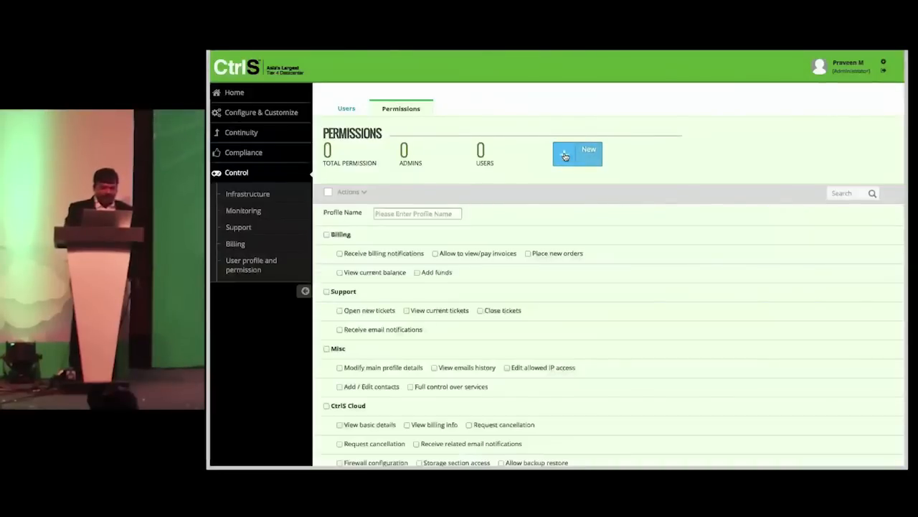
scroll(585, 295, down, 1)
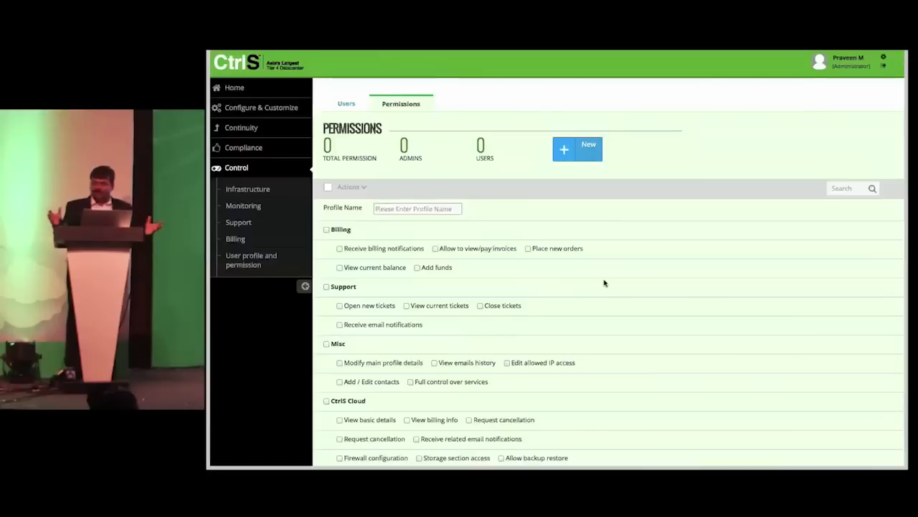
scroll(604, 283, down, 1)
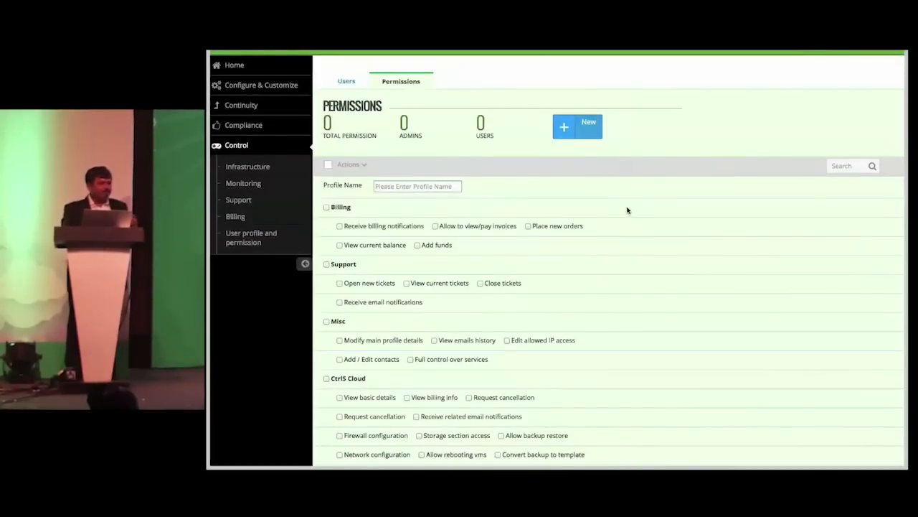
scroll(634, 219, down, 1)
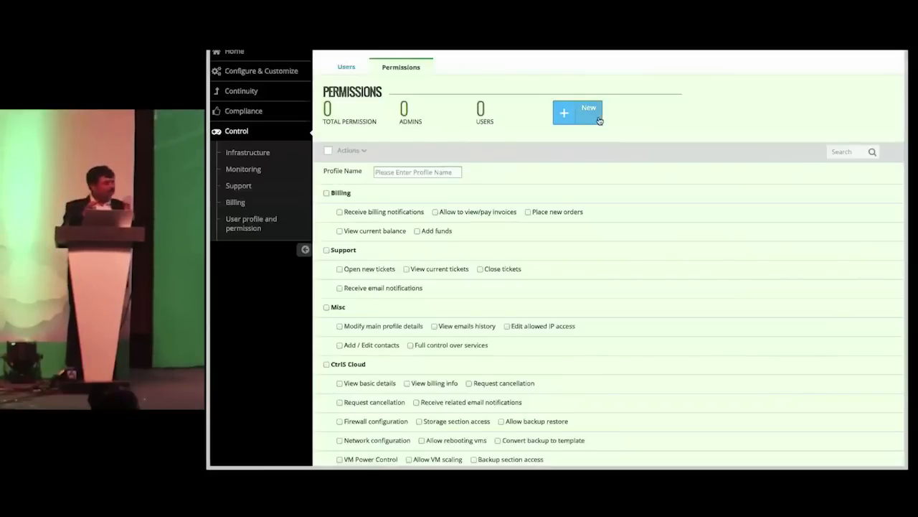
Step: Inspect the OS Monitor server's summary and detailed usage charts from the monitored servers list
click(262, 173)
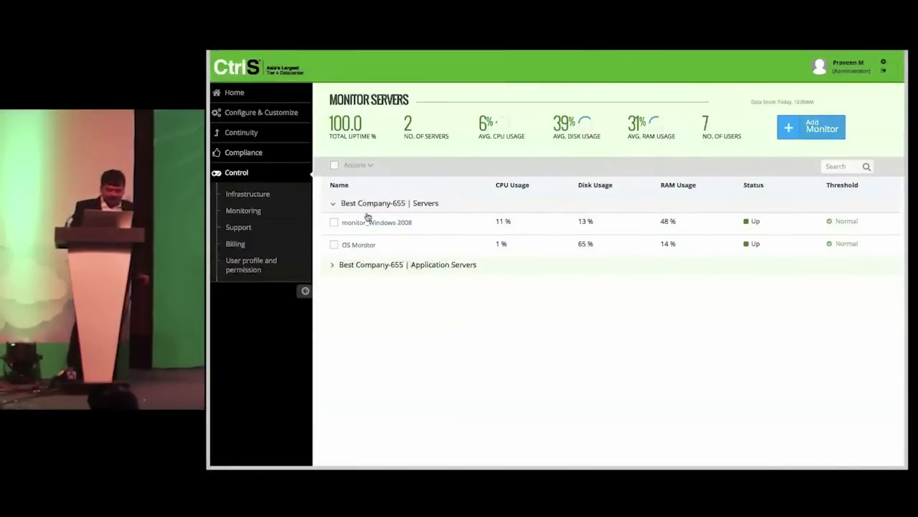
mouse_move(359, 244)
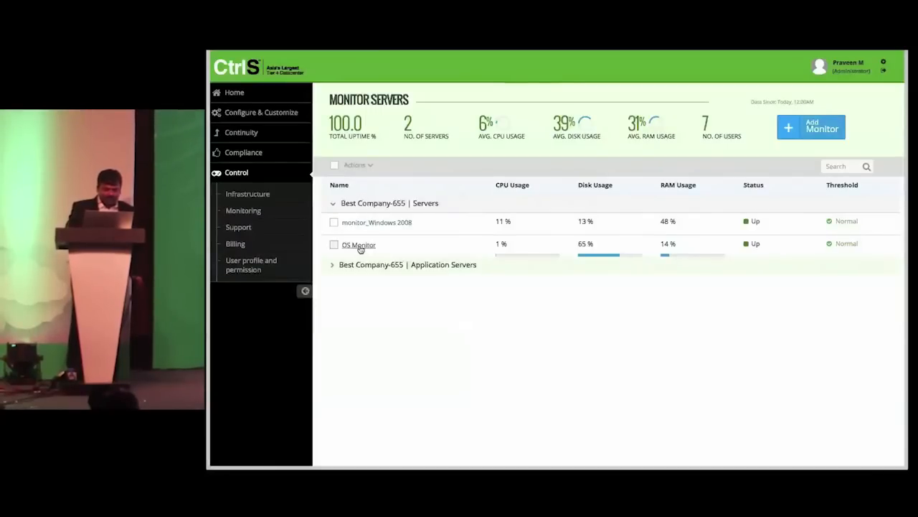
click(358, 245)
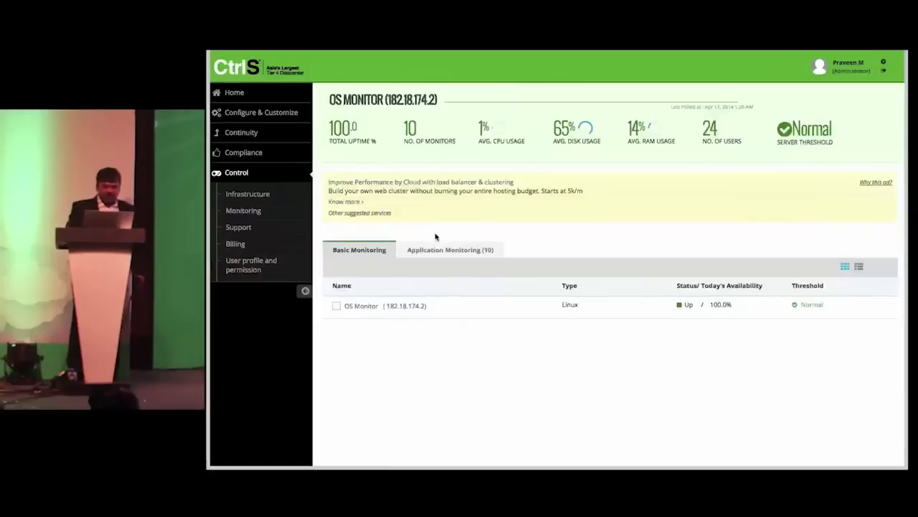
click(401, 306)
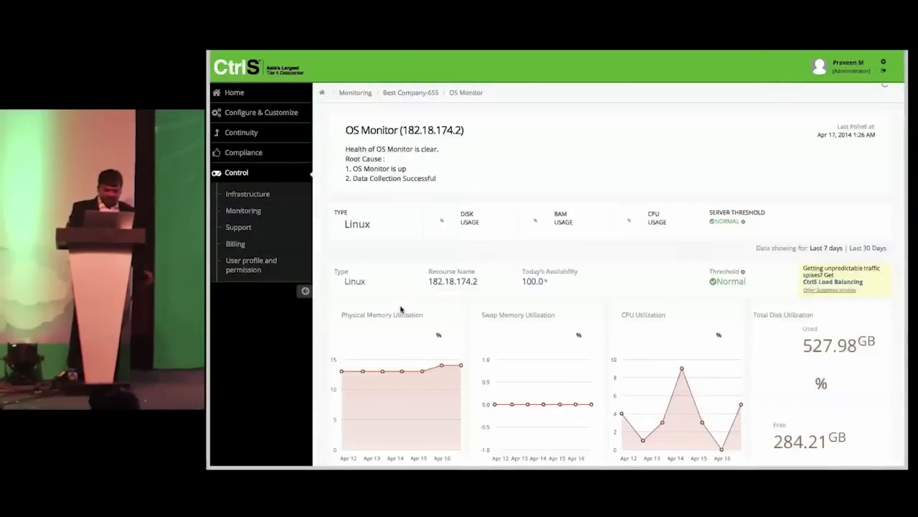
scroll(443, 303, down, 3)
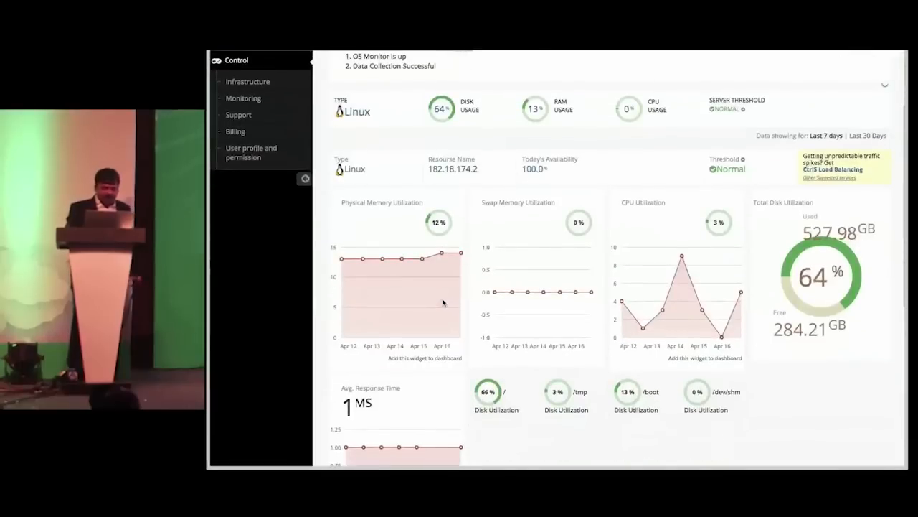
scroll(443, 302, down, 2)
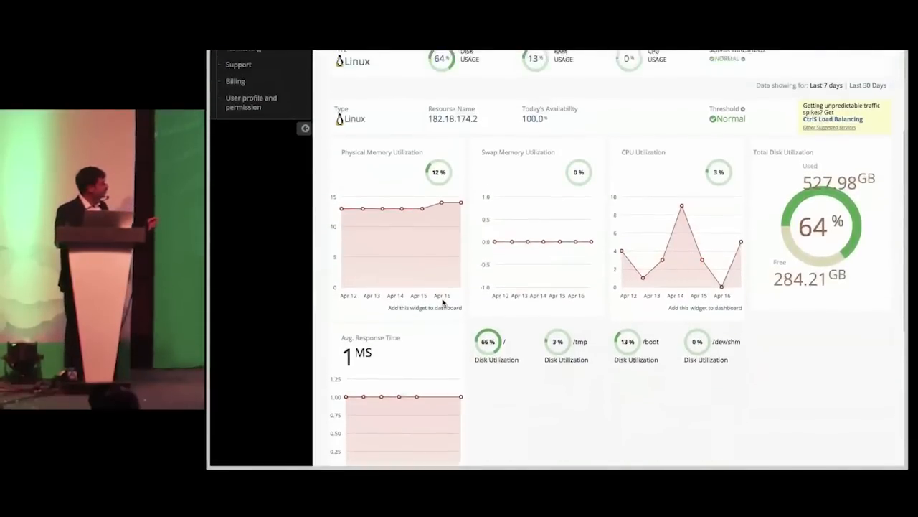
scroll(443, 303, up, 1)
scroll(443, 303, up, 1)
scroll(443, 302, up, 1)
scroll(443, 303, up, 2)
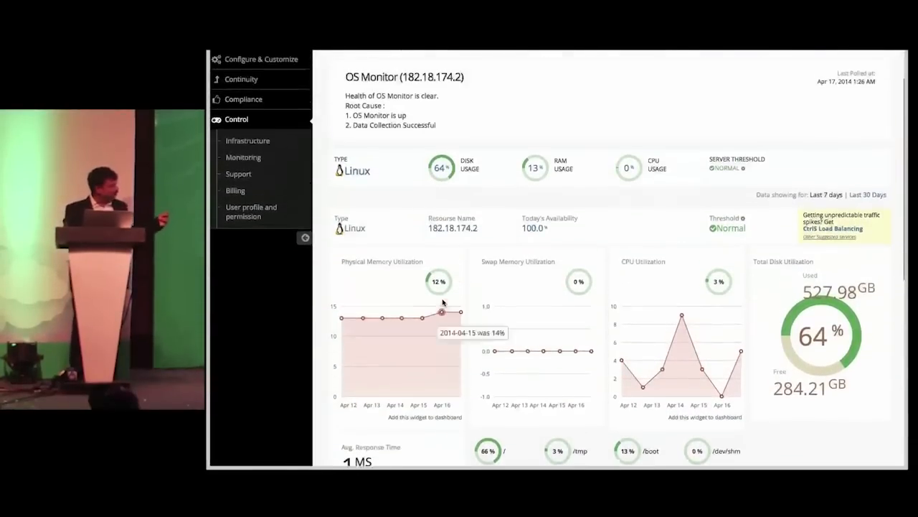
scroll(443, 303, up, 1)
scroll(328, 317, up, 1)
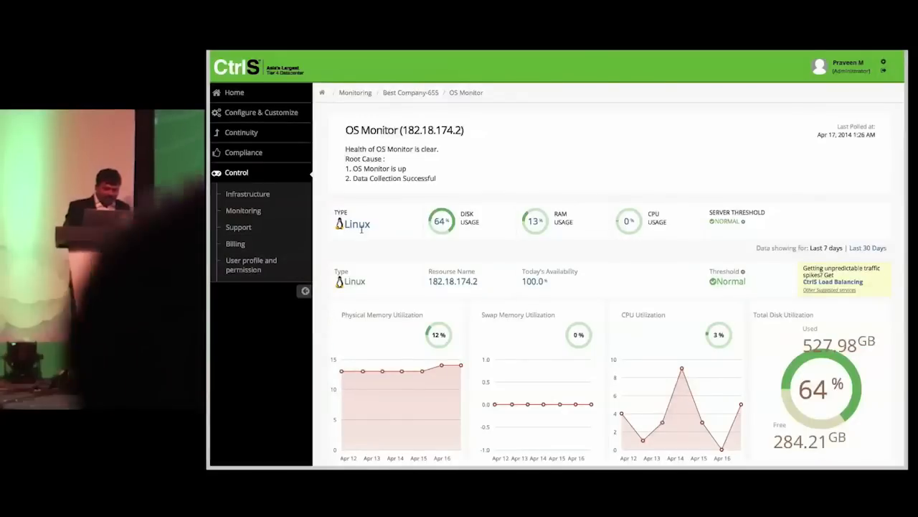
click(281, 213)
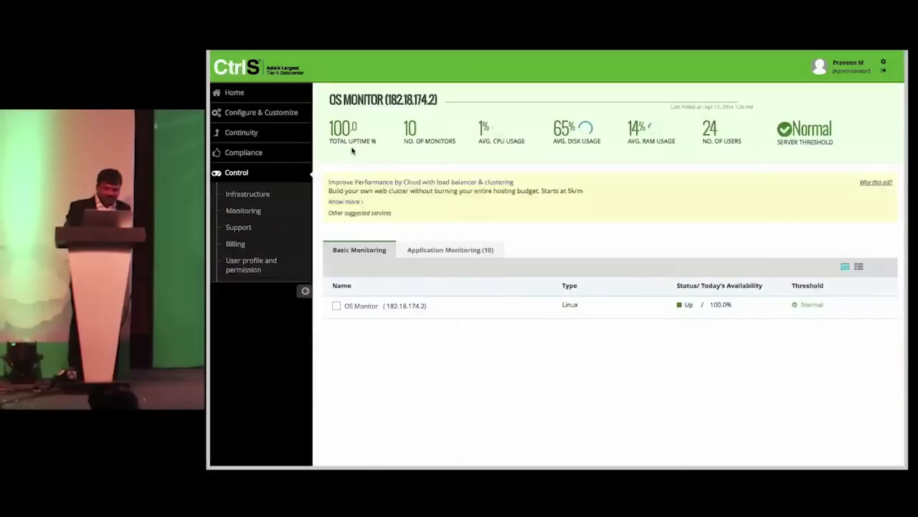
Step: Check the server's application monitors, then expand the Application Servers group into its monitors
click(435, 249)
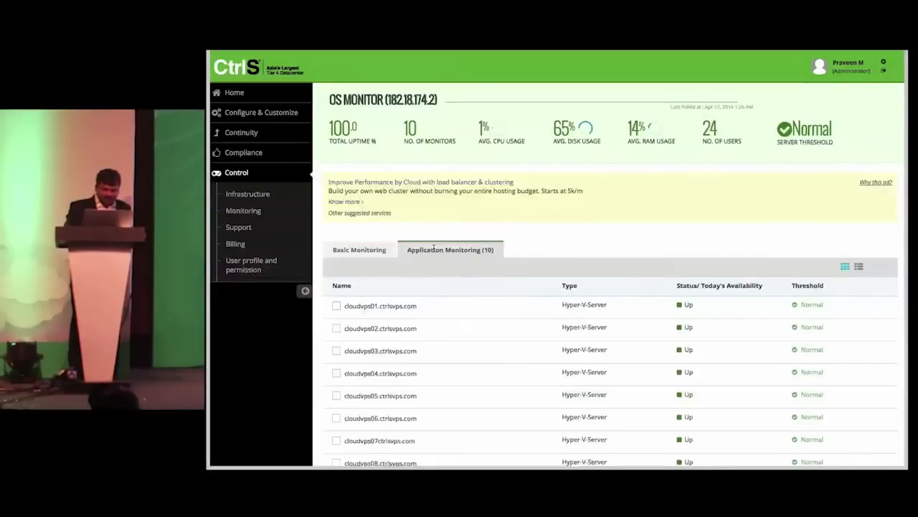
click(362, 248)
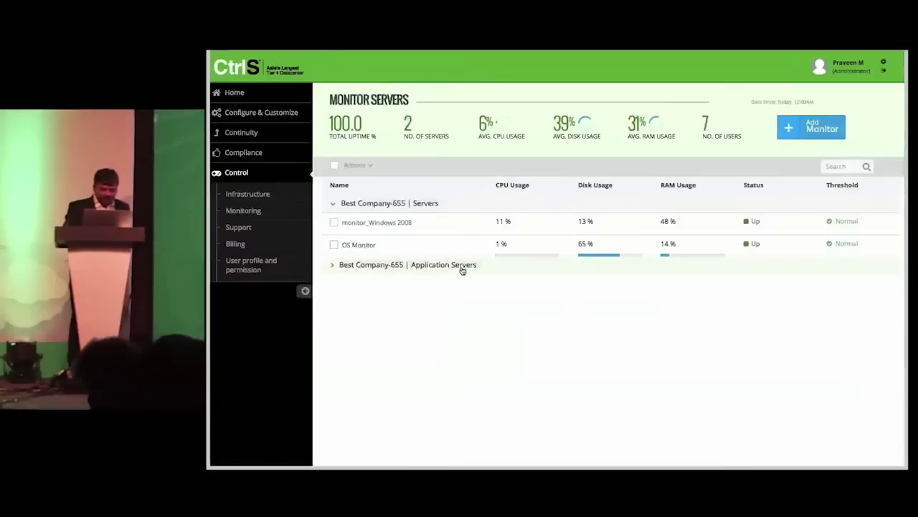
click(459, 266)
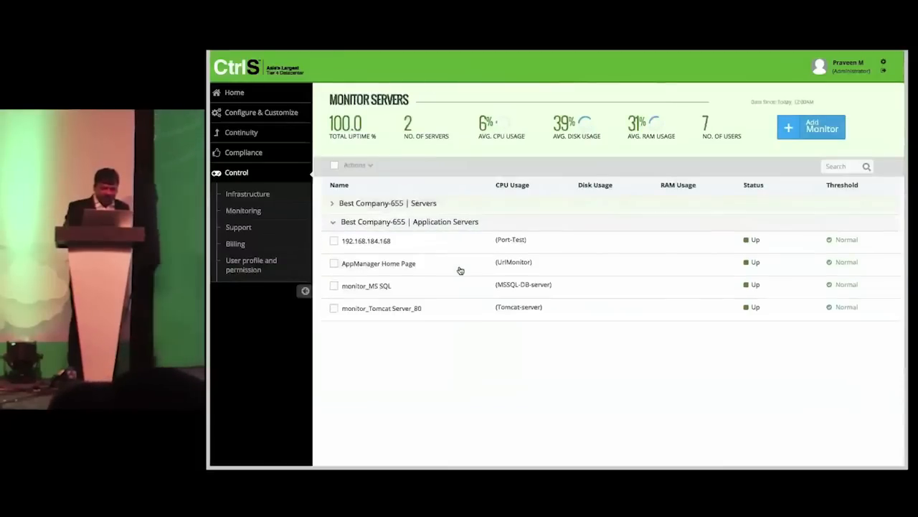
Step: View the monitor_MS SQL health, availability and database checks page
click(382, 287)
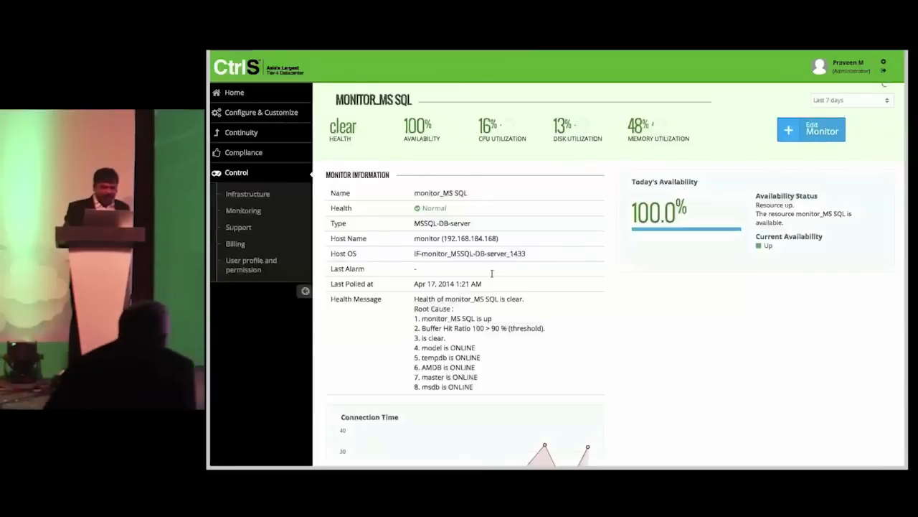
scroll(592, 274, down, 5)
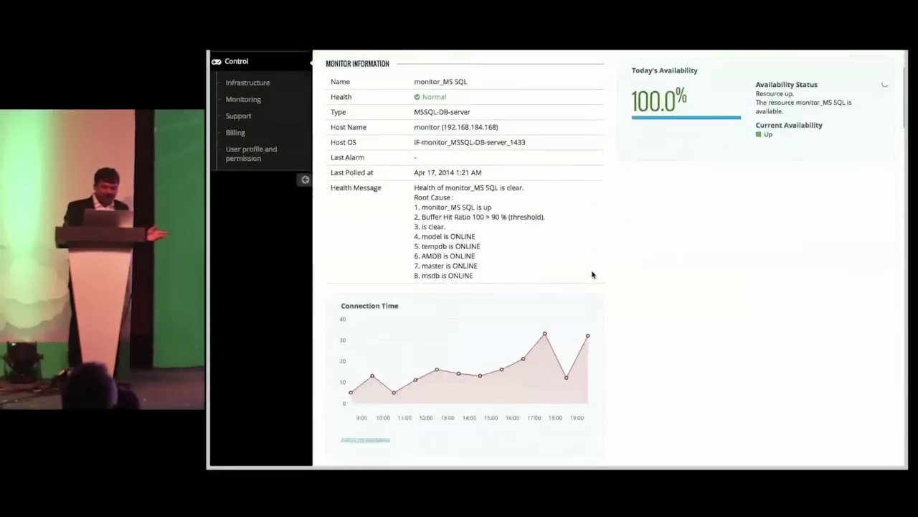
scroll(592, 274, down, 3)
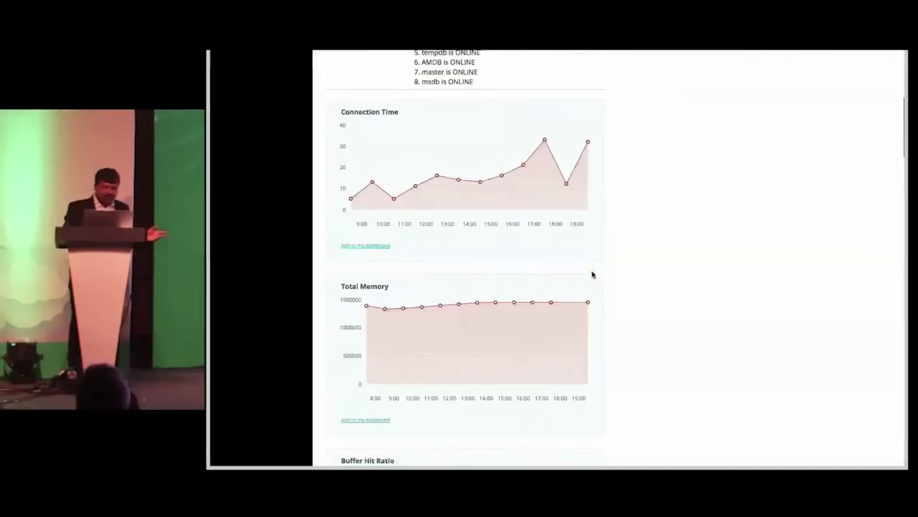
scroll(592, 274, down, 3)
scroll(592, 274, up, 6)
scroll(592, 274, up, 2)
scroll(592, 274, up, 1)
scroll(592, 274, up, 2)
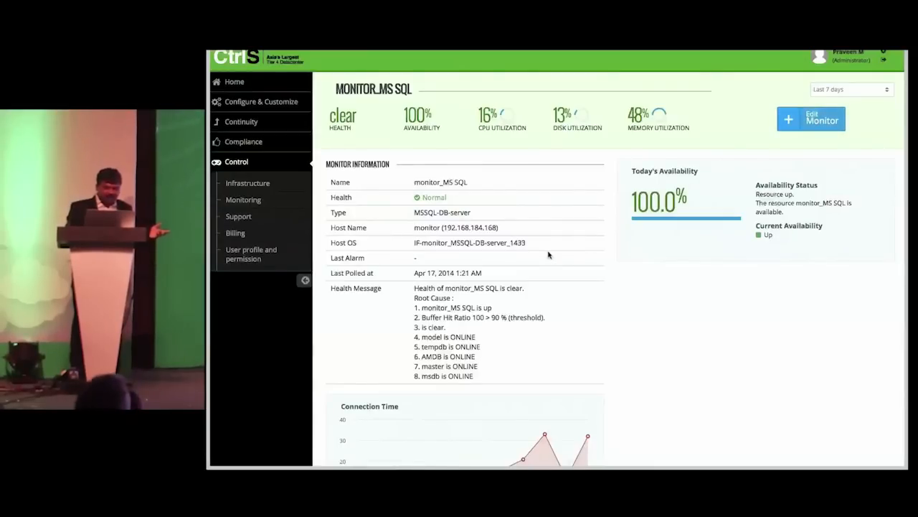
scroll(652, 204, down, 15)
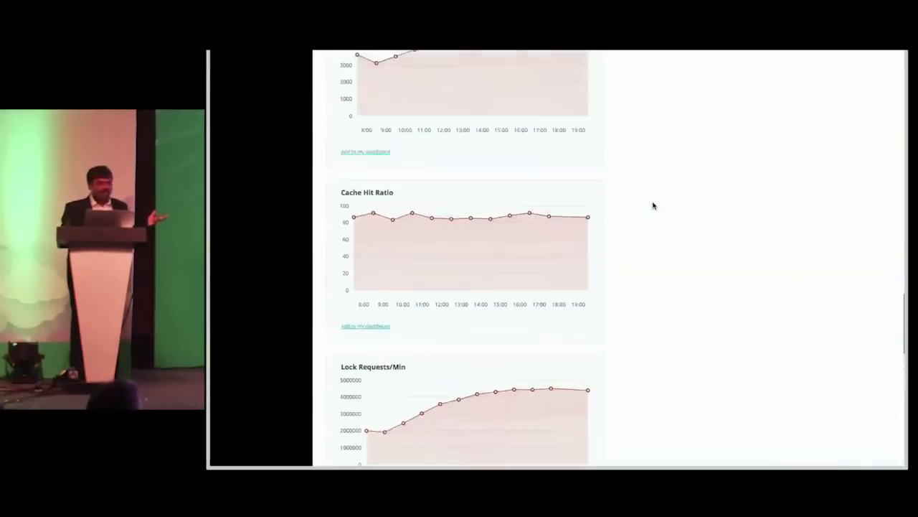
scroll(653, 206, up, 2)
scroll(653, 206, up, 2)
scroll(652, 206, up, 2)
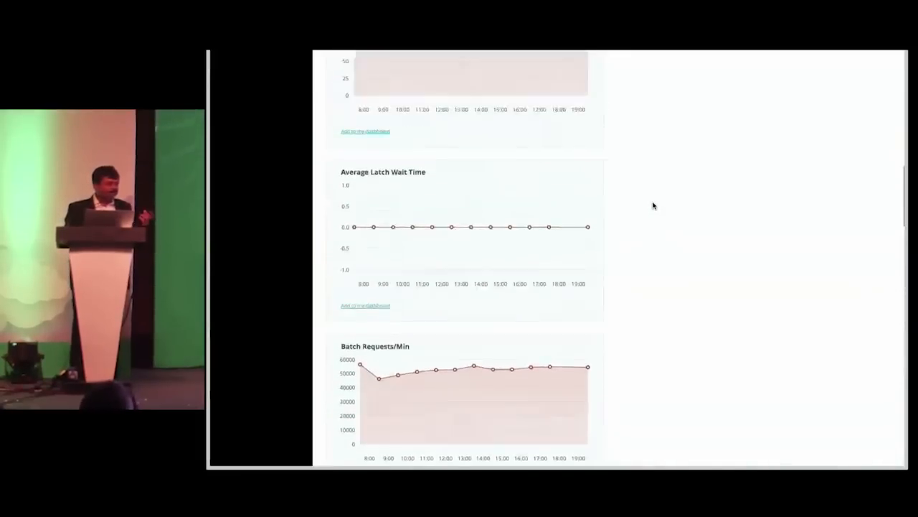
scroll(653, 206, up, 2)
scroll(653, 206, up, 2)
scroll(653, 206, up, 2)
scroll(653, 206, up, 4)
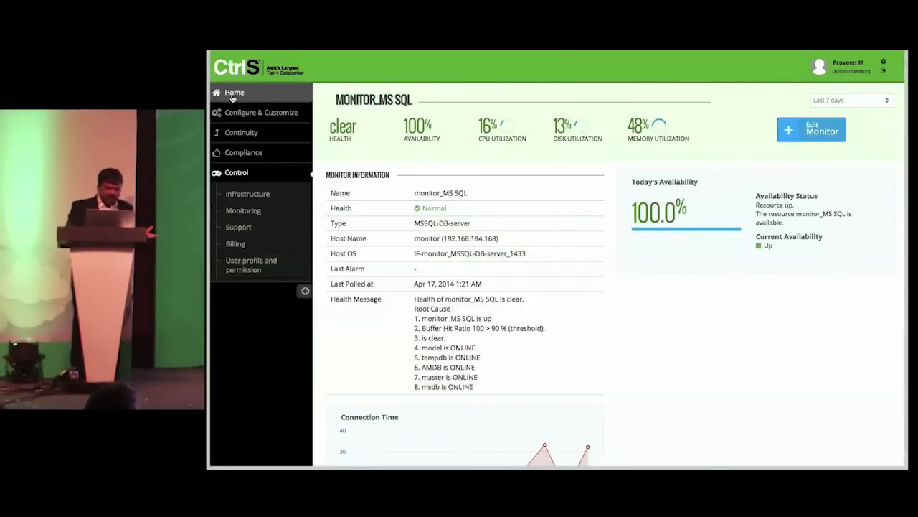
Step: Show the Home dashboard with threshold and server monitors, service requests, support tickets and the unpaid bill
click(233, 95)
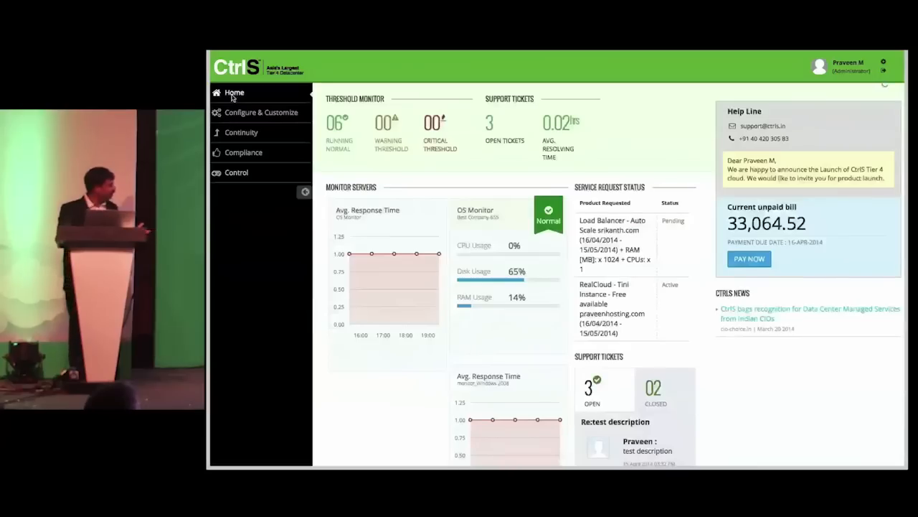